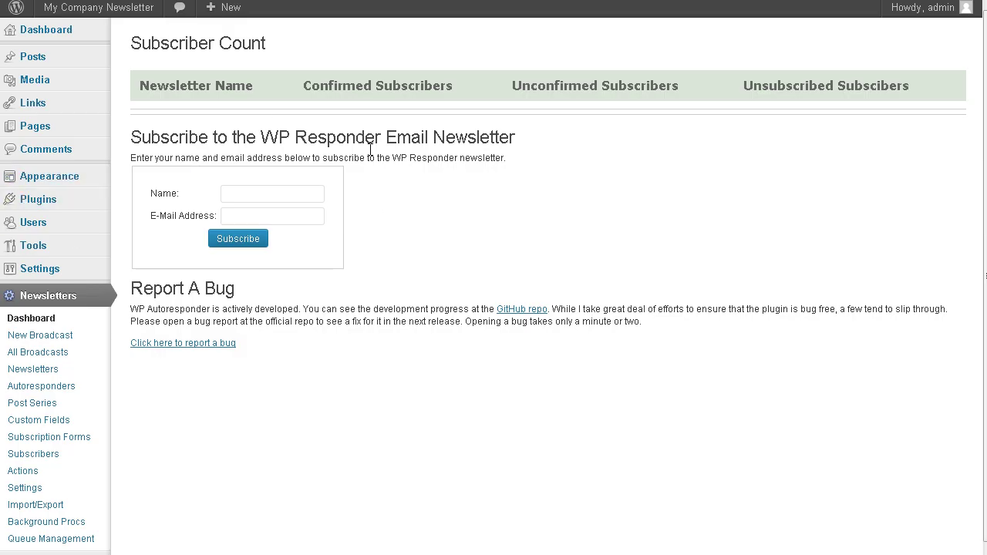
Open the WP Autoresponder Newsletters list, which reads 'No Newsletters Created.'.
mouse_move(111, 105)
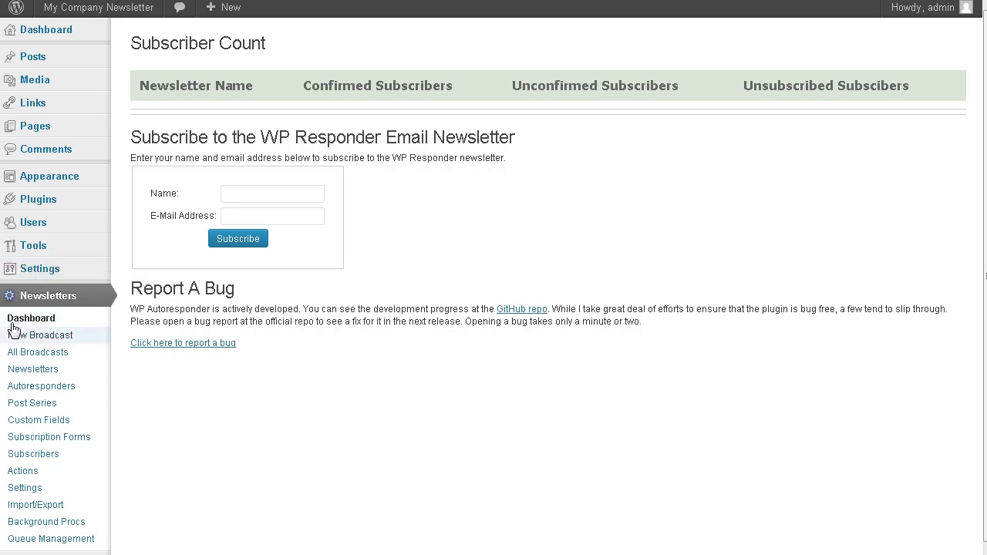
left_click(44, 375)
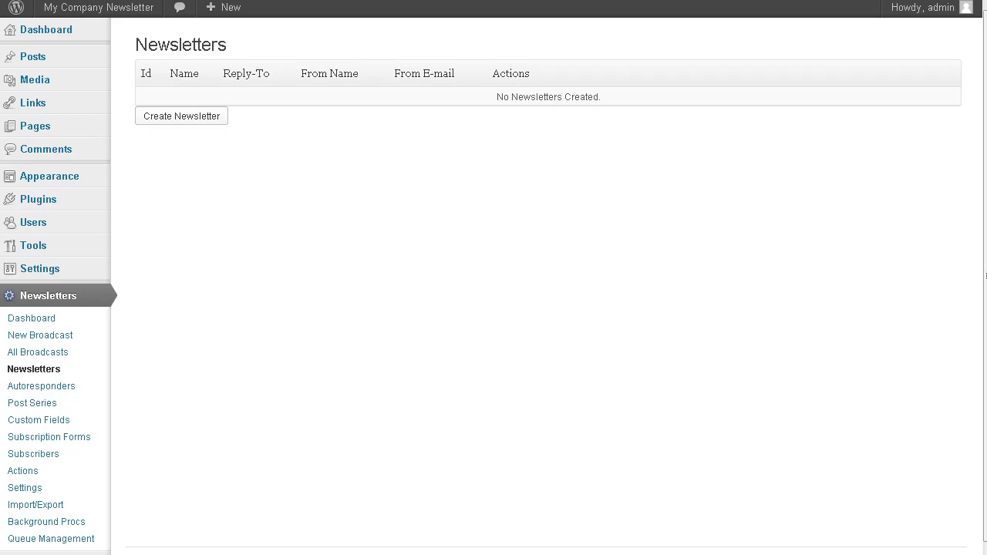
Start a new newsletter named 'List Building Newsletter' and enter the sender's From Name.
left_click(185, 118)
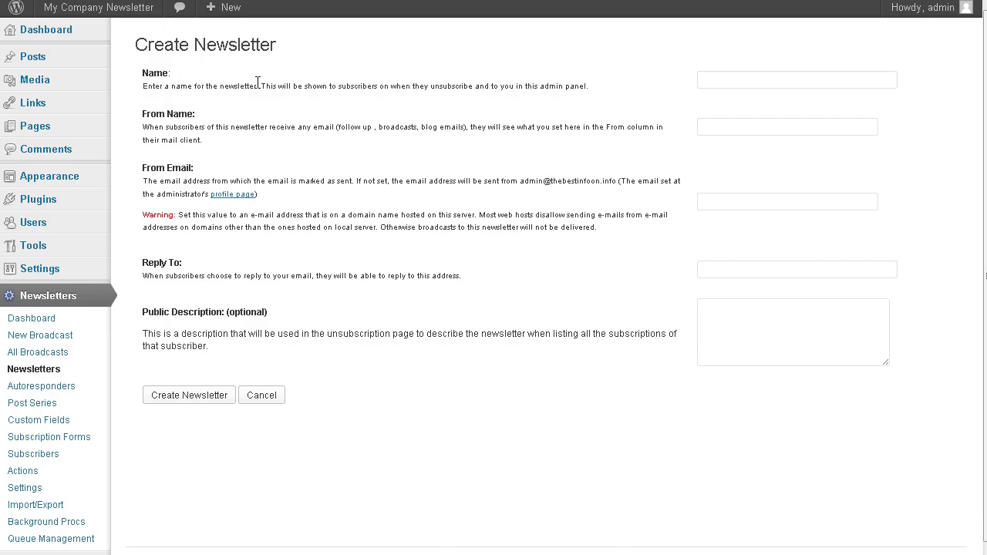
left_click(706, 80)
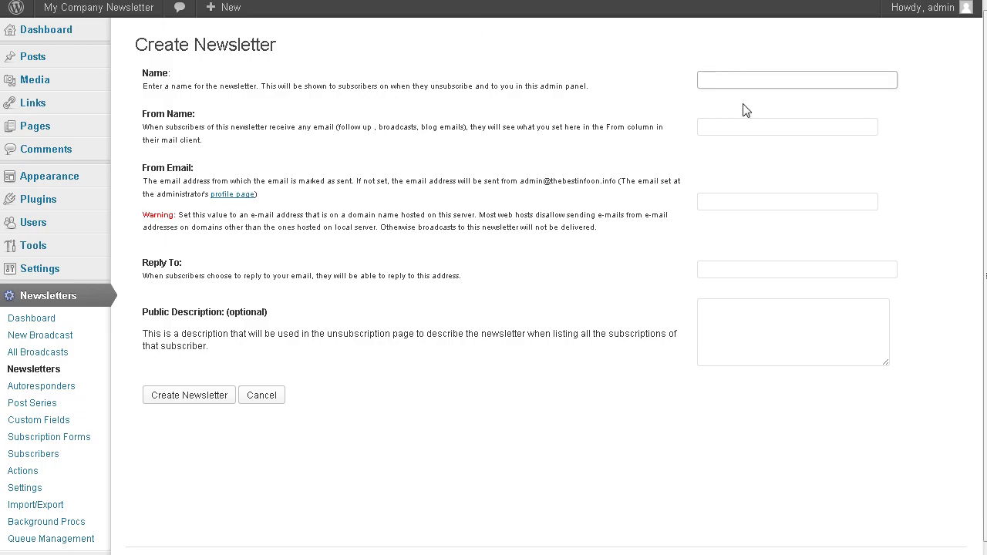
left_click(587, 61)
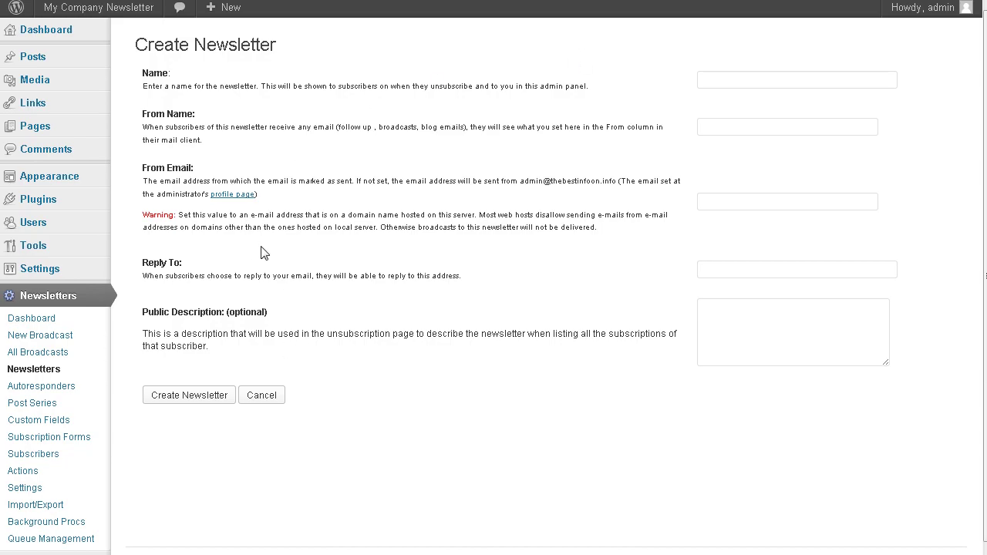
left_click(756, 82)
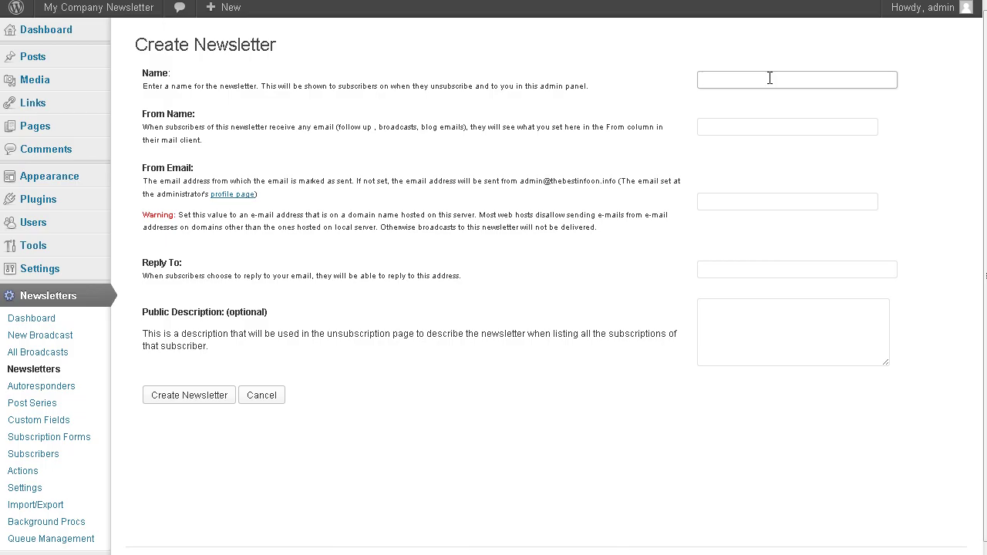
type("ist Building Newsletter")
key("Tab")
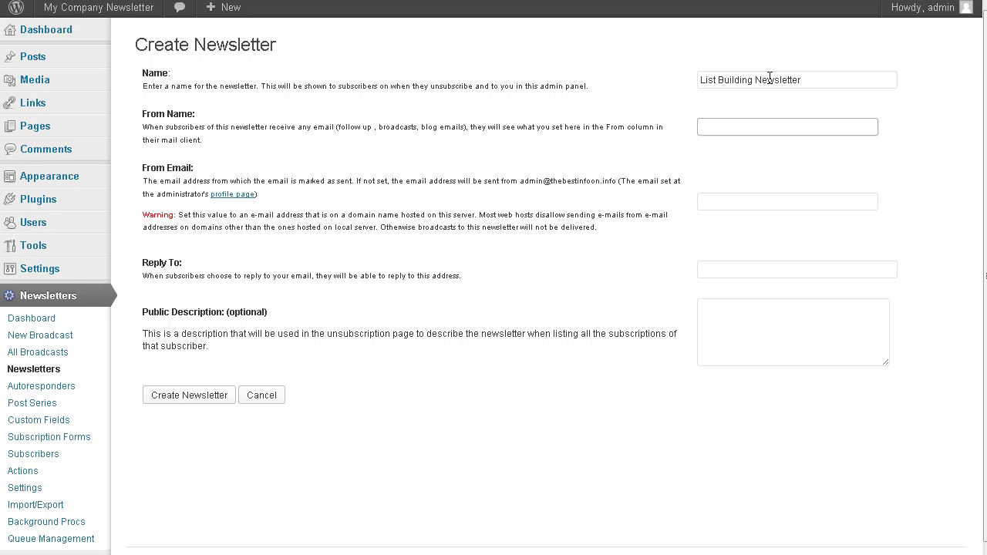
type("Yogi Beareh")
key("Tab")
key("Tab")
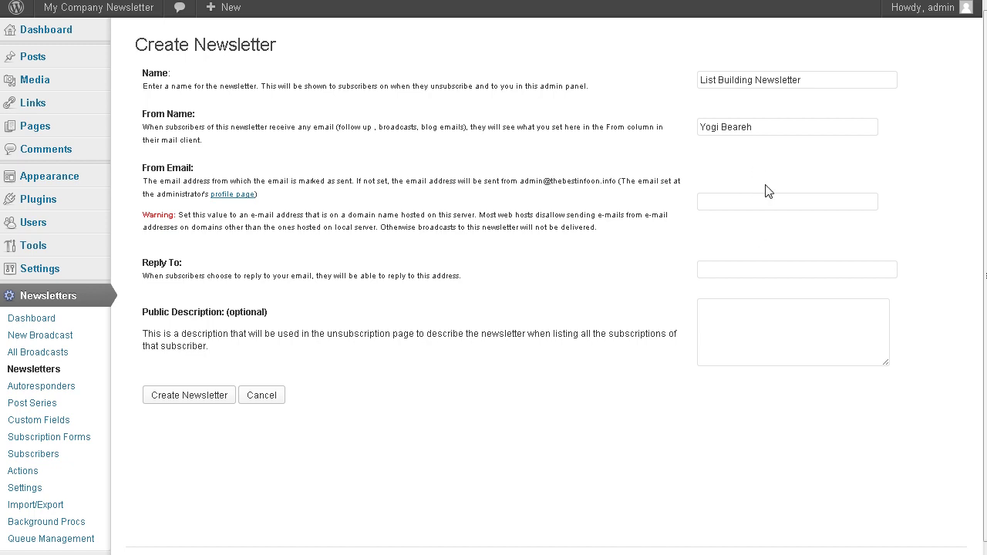
Enter the admin e-mail as Reply To and 'List Building Newsletter' as the public description.
left_click(736, 271)
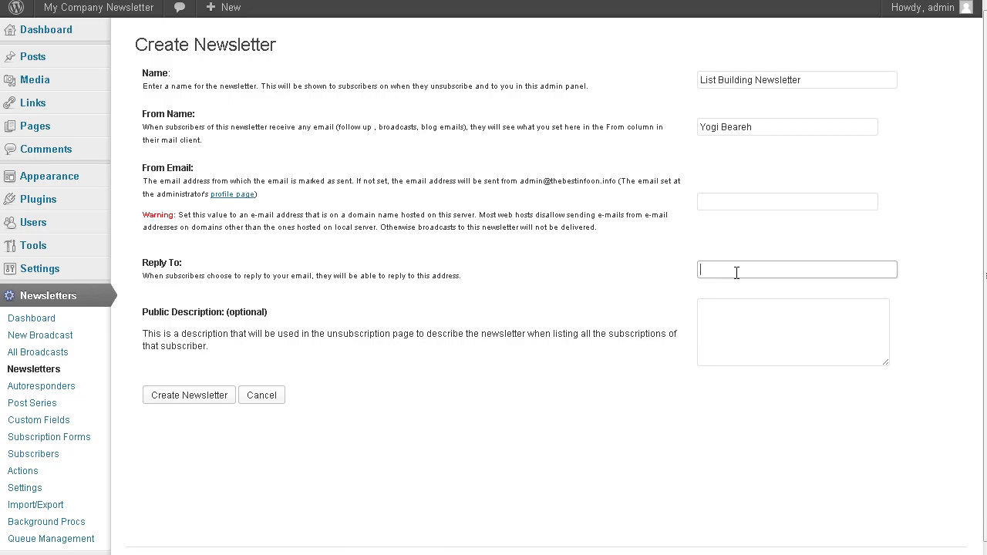
key("Tab")
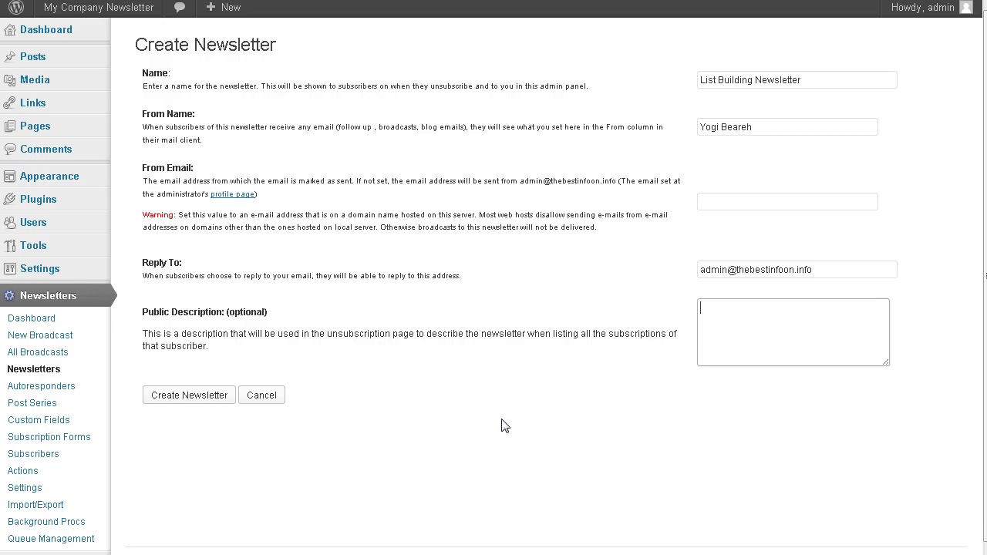
type("ist Building Newsletter")
Submit the form, then copy the Reply To address after the empty From Email error.
left_click(191, 400)
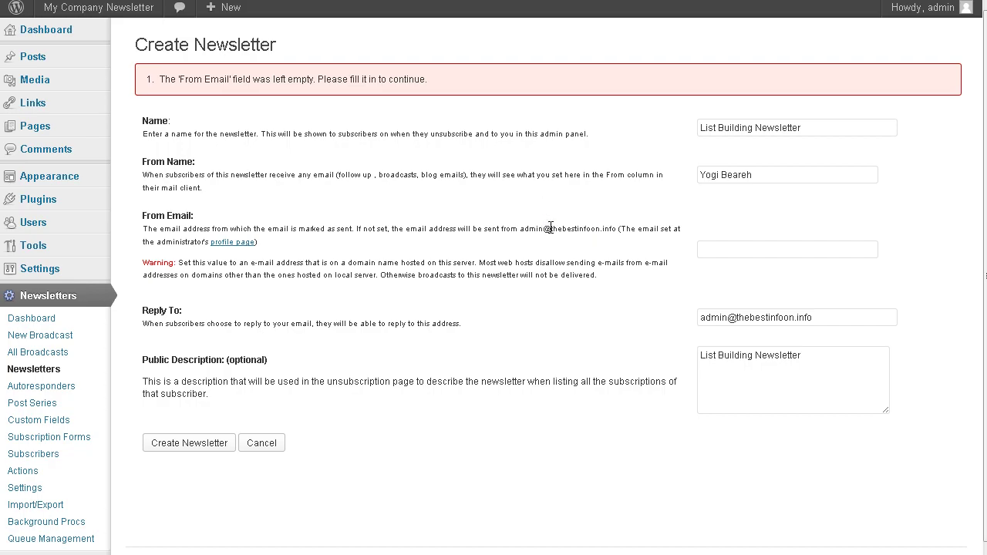
left_click_drag(819, 316, 619, 333)
right_click(735, 319)
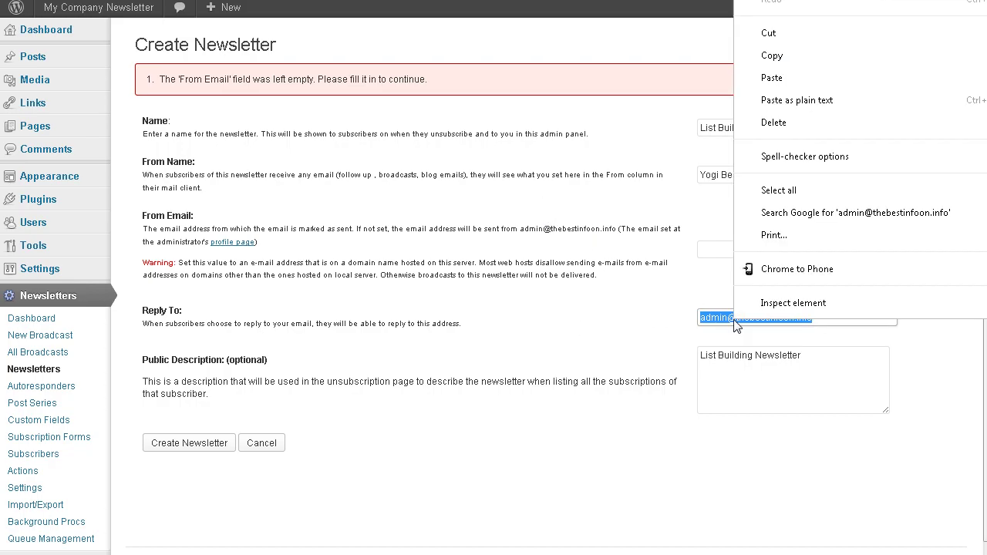
left_click(774, 60)
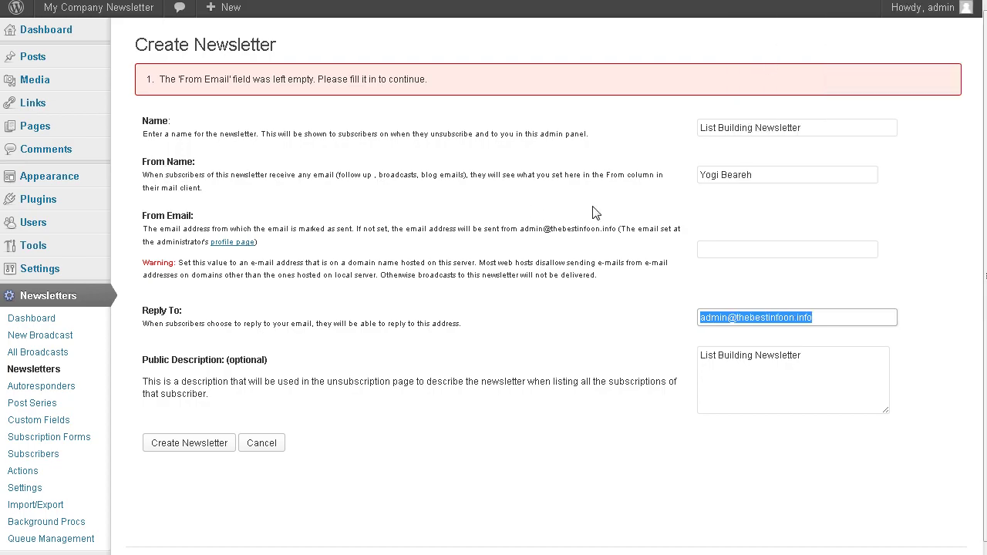
left_click(734, 225)
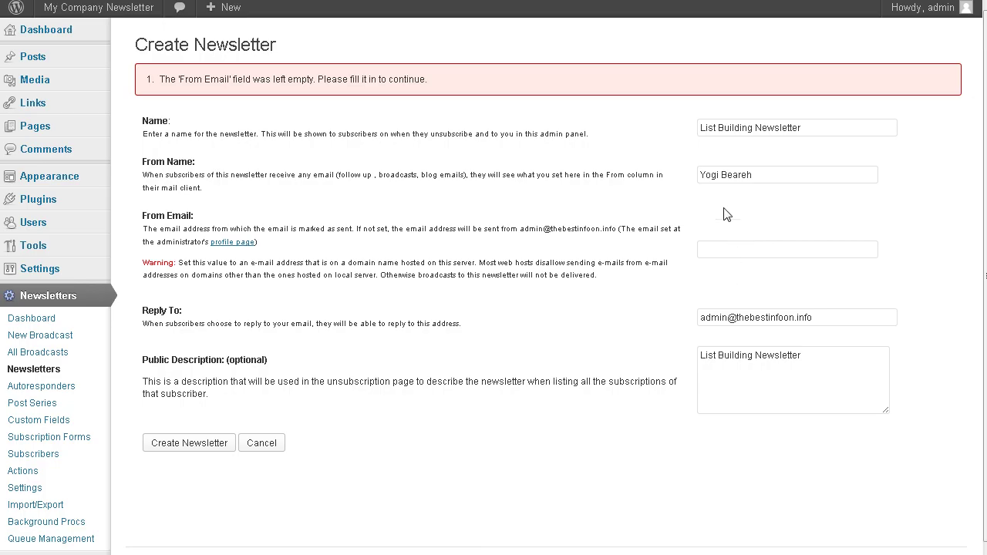
Paste the copied address into From Email and create the newsletter.
left_click(742, 254)
right_click(741, 254)
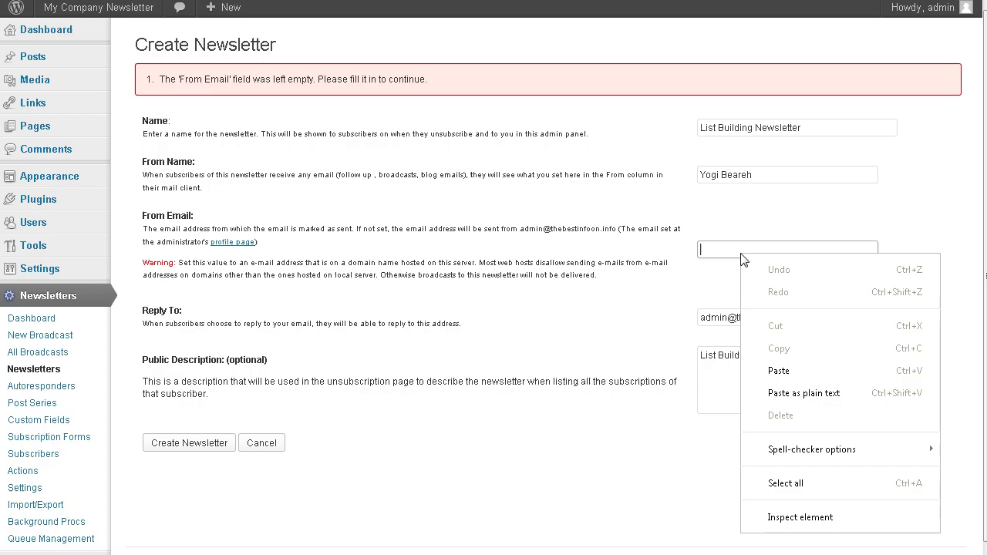
left_click(779, 373)
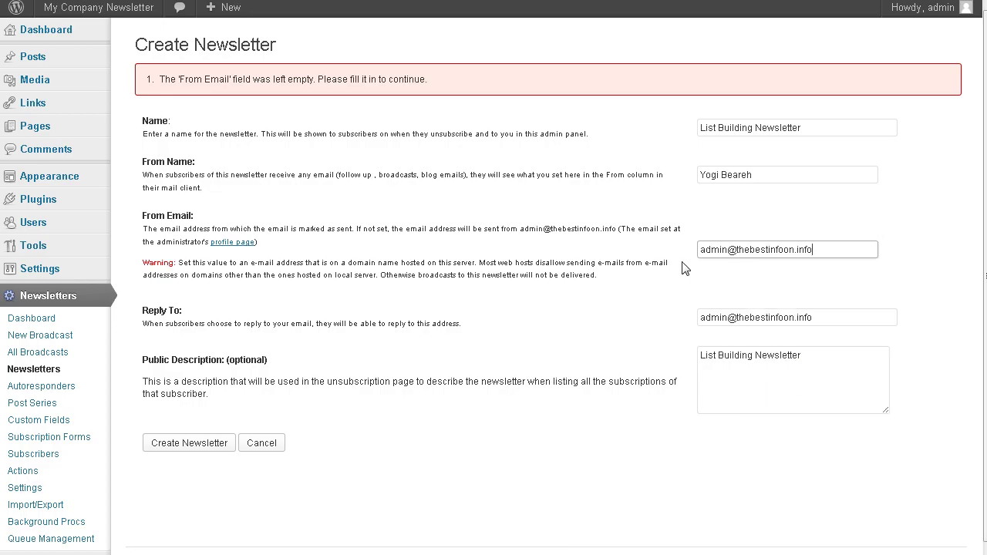
left_click(669, 526)
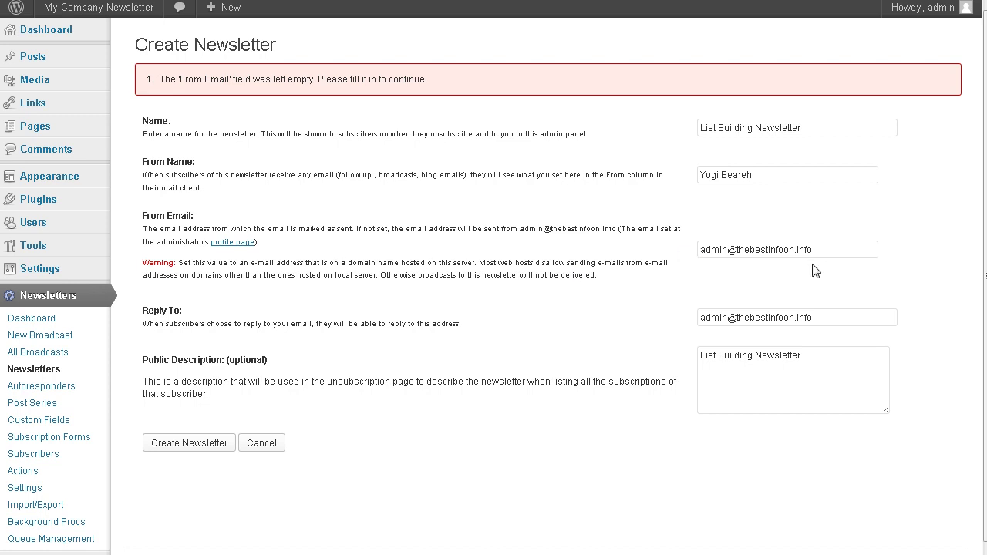
left_click(180, 445)
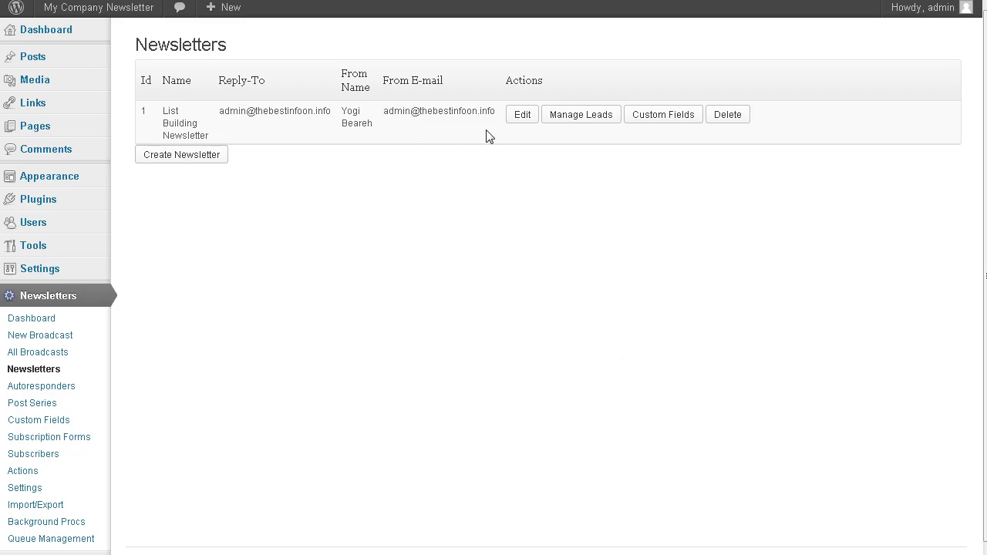
View the newsletter's custom fields, then go back and open the empty Autoresponders page.
left_click(656, 118)
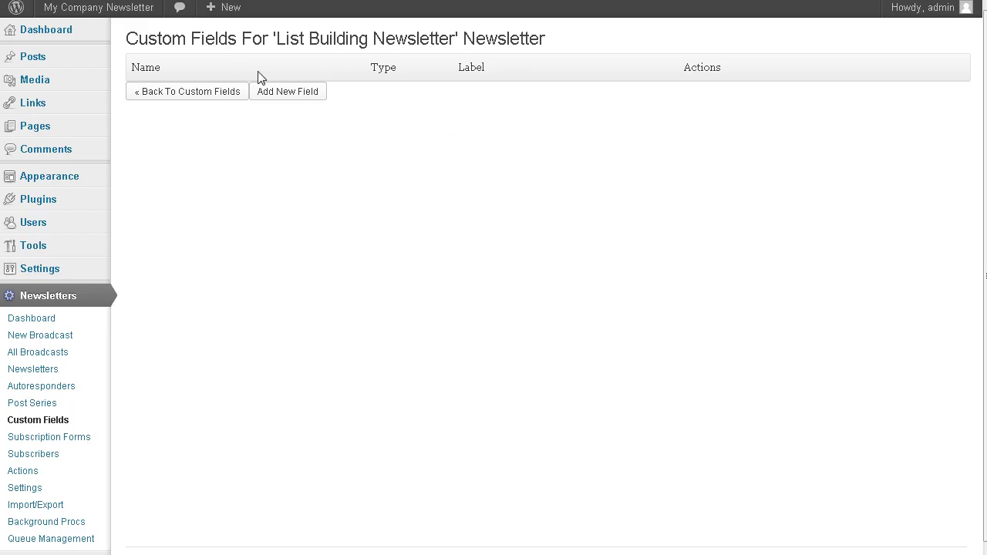
left_click(178, 96)
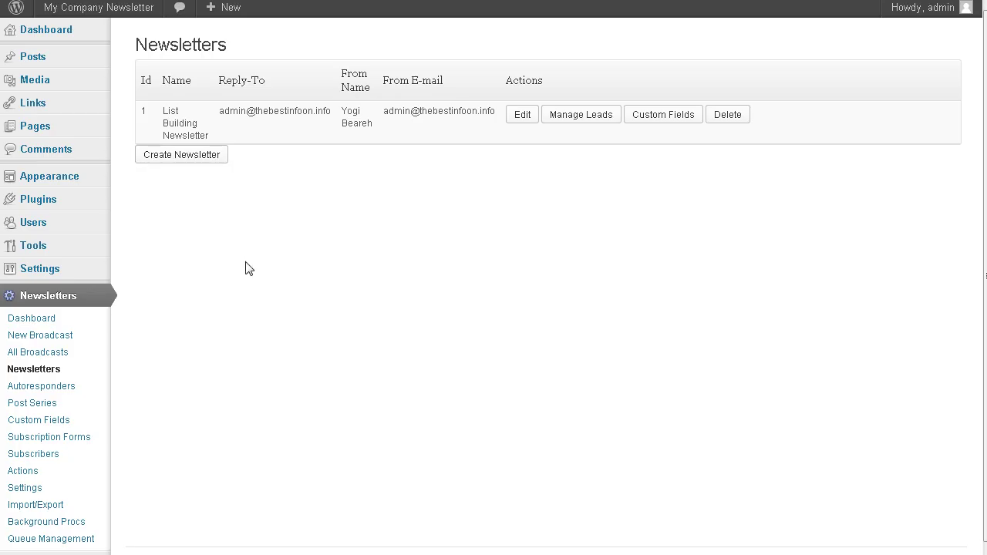
scroll(110, 349, "down", 1)
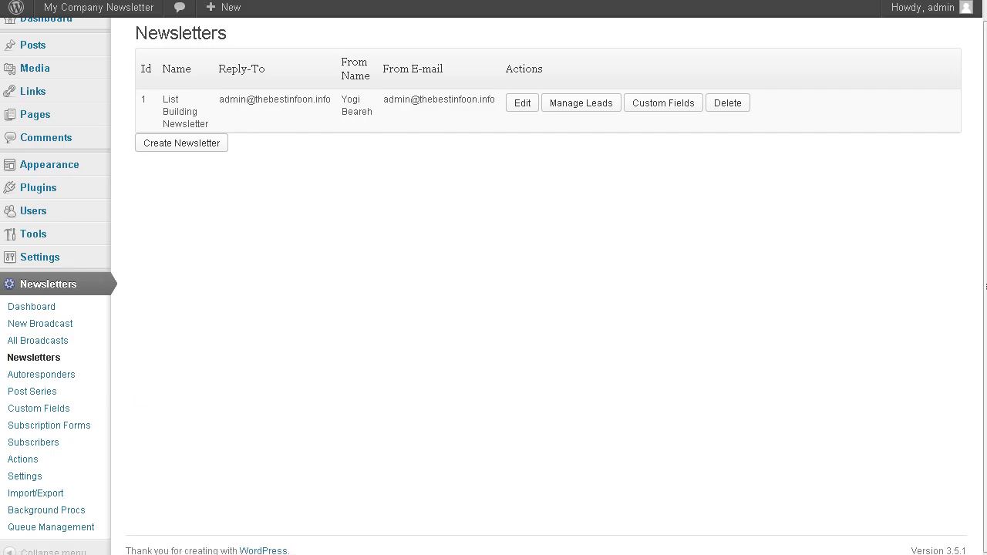
left_click(54, 378)
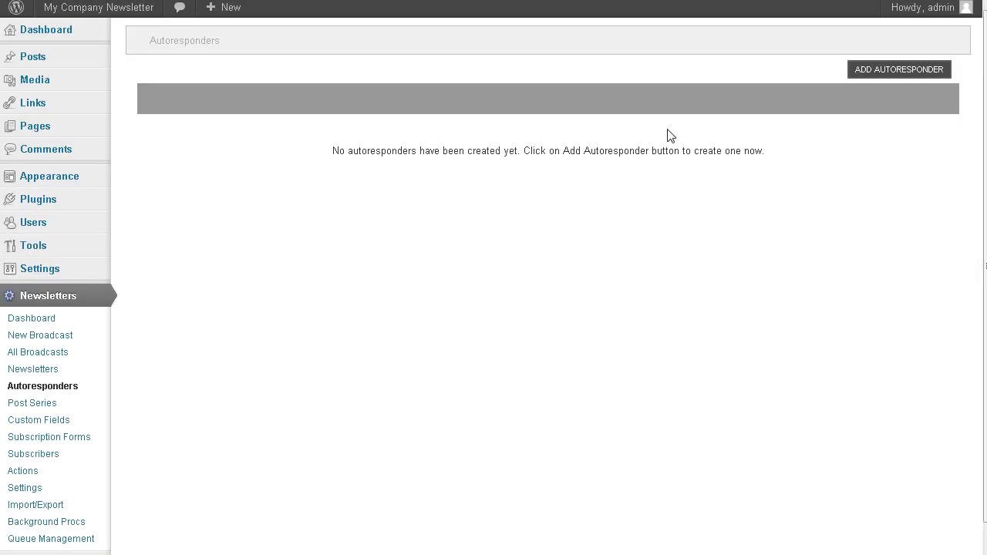
Add an autoresponder named 'Lead List' using the List Building Newsletter.
left_click(914, 70)
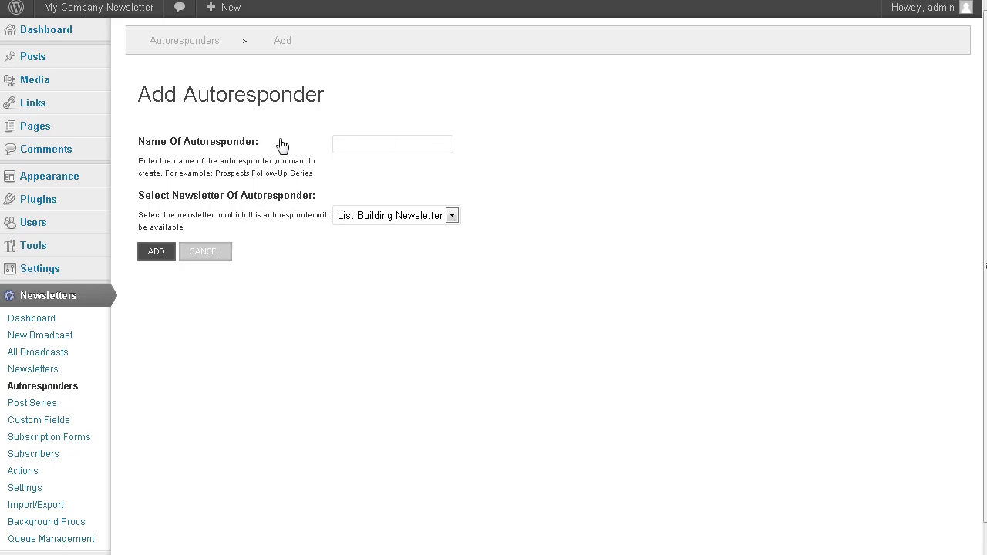
left_click(416, 144)
type("Lead L")
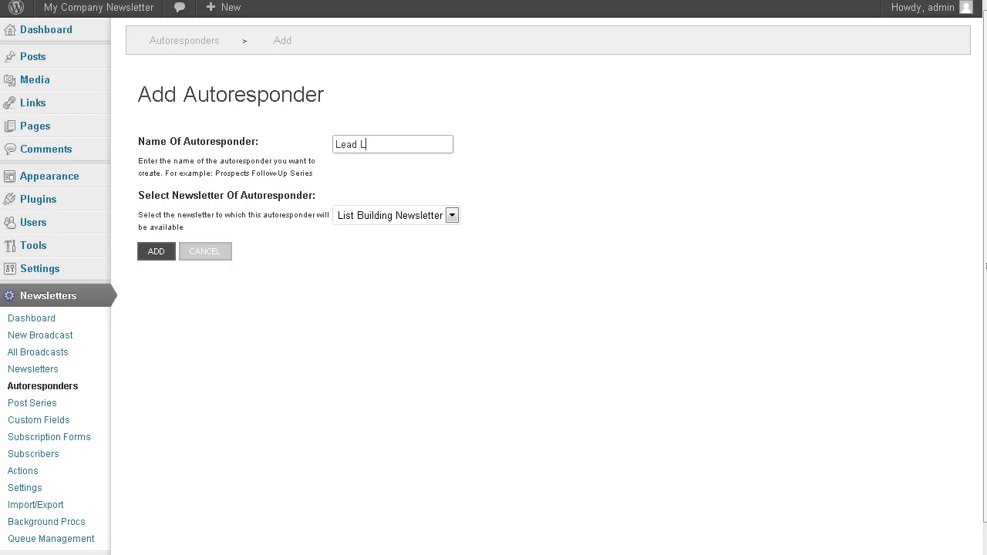
type("ist")
left_click(452, 217)
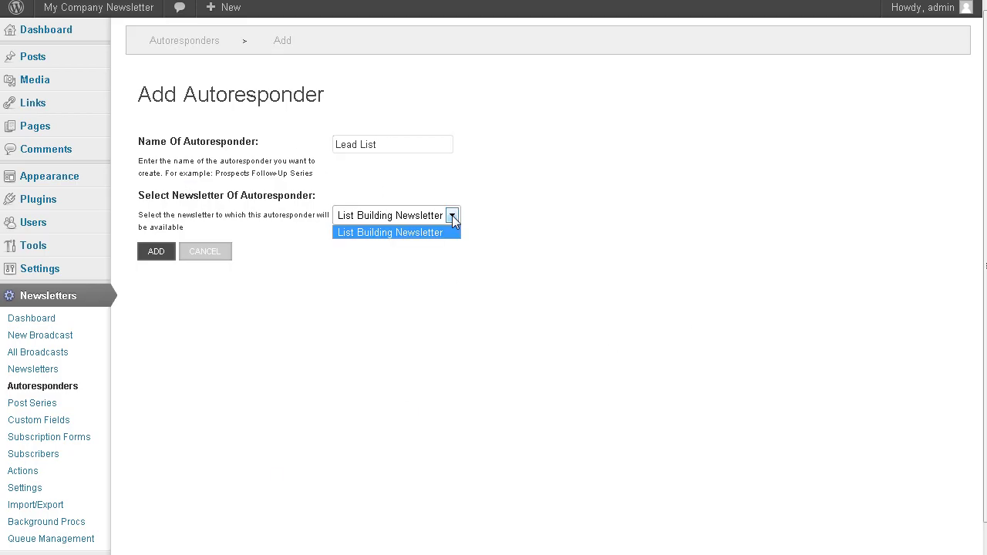
left_click(452, 232)
left_click(158, 252)
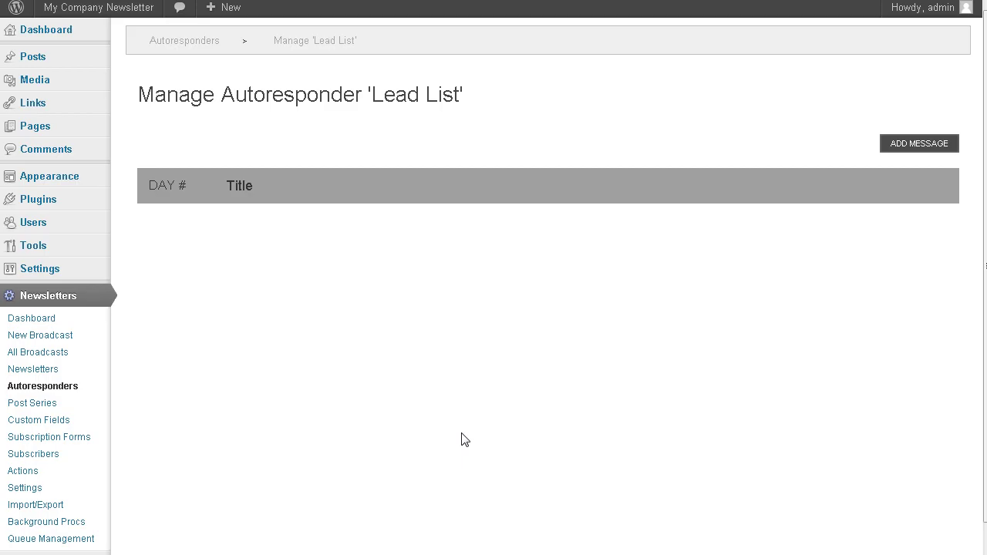
Open a blank Add Message form for the Lead List autoresponder.
left_click(923, 150)
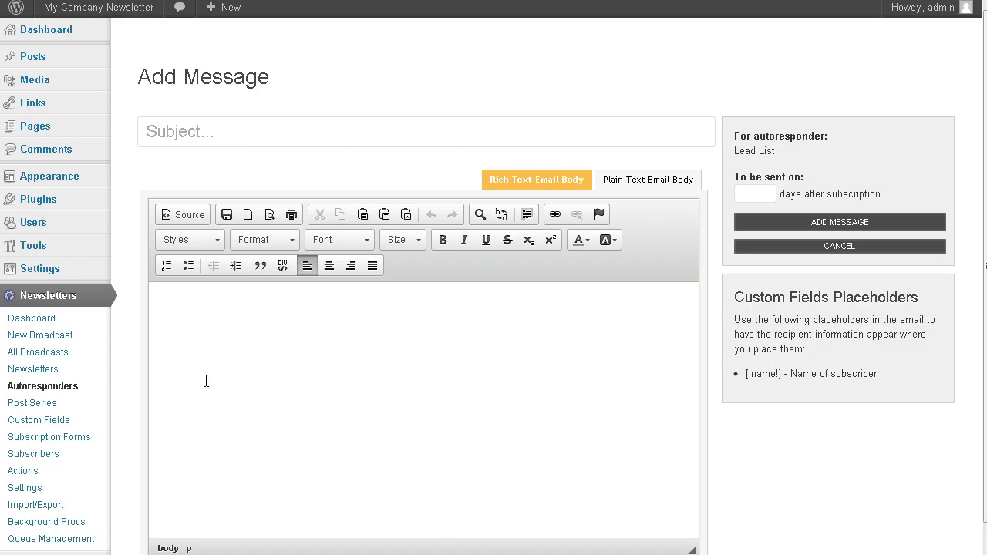
Set the subject to 'First Lesson on building your list.' and switch the body to plain text.
left_click(210, 130)
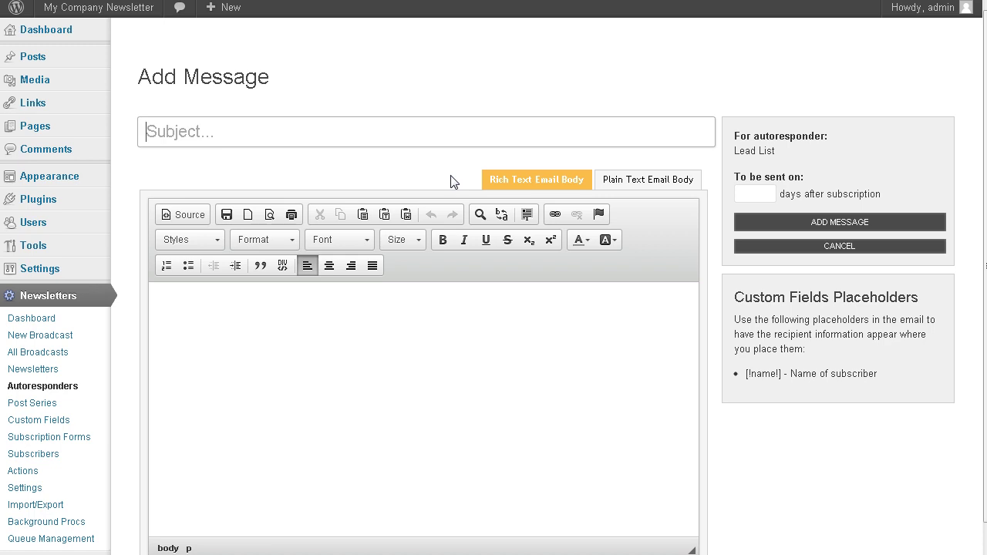
type("FiFirst L")
type("esson o")
type("n buildi")
type("ng your ")
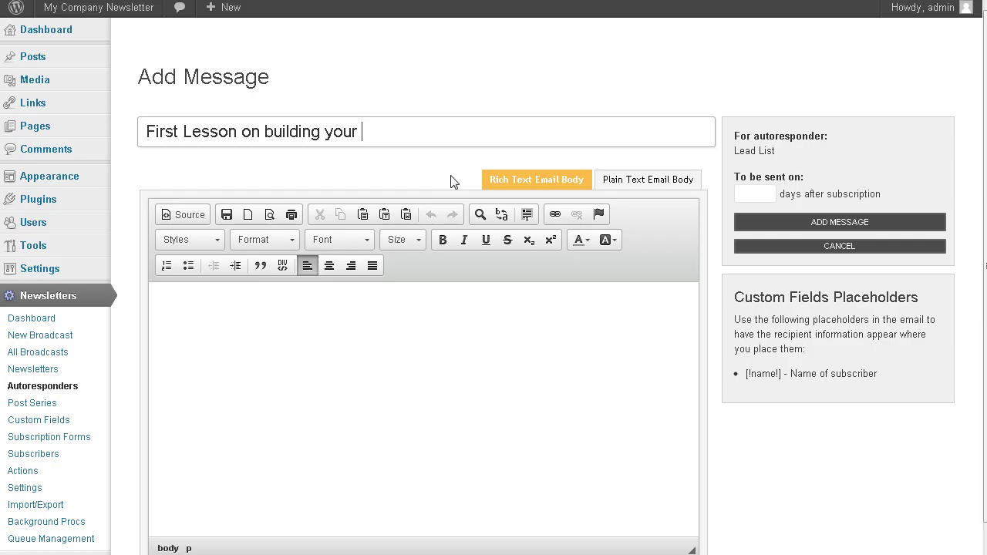
type("list.")
left_click(658, 180)
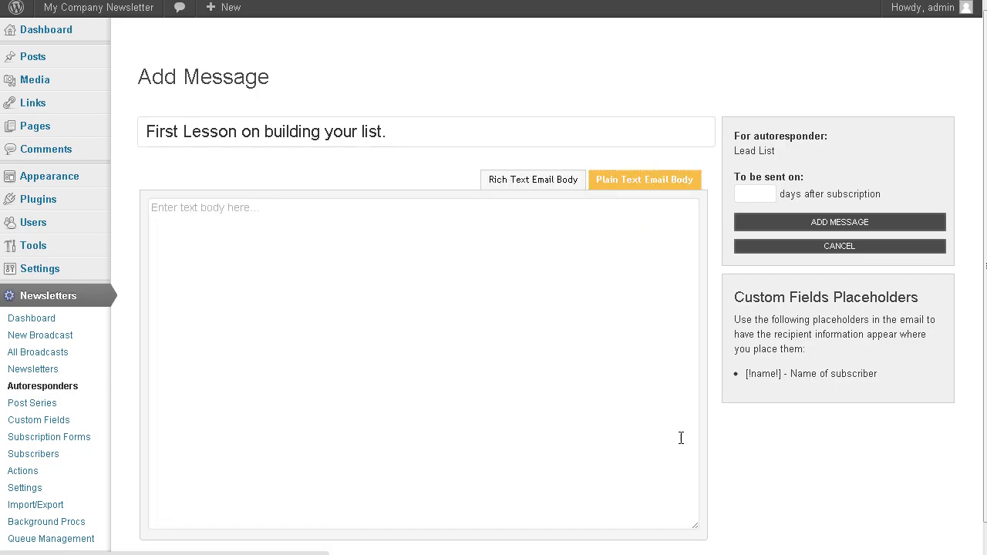
Prefix the subject with [!name!] and write the body 'Hi [!name!]. Content. See you next time' plus sign-off.
left_click(218, 237)
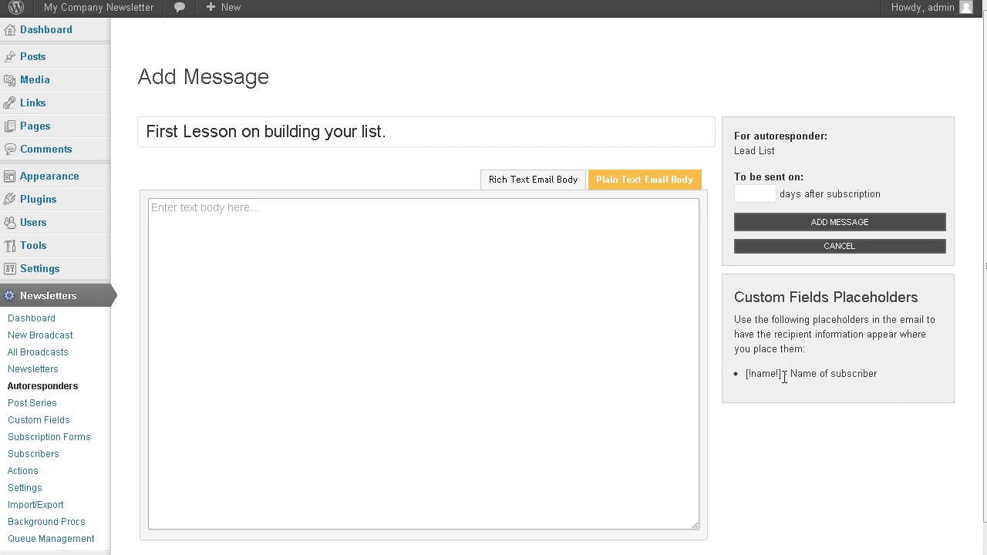
left_click_drag(784, 377, 756, 375)
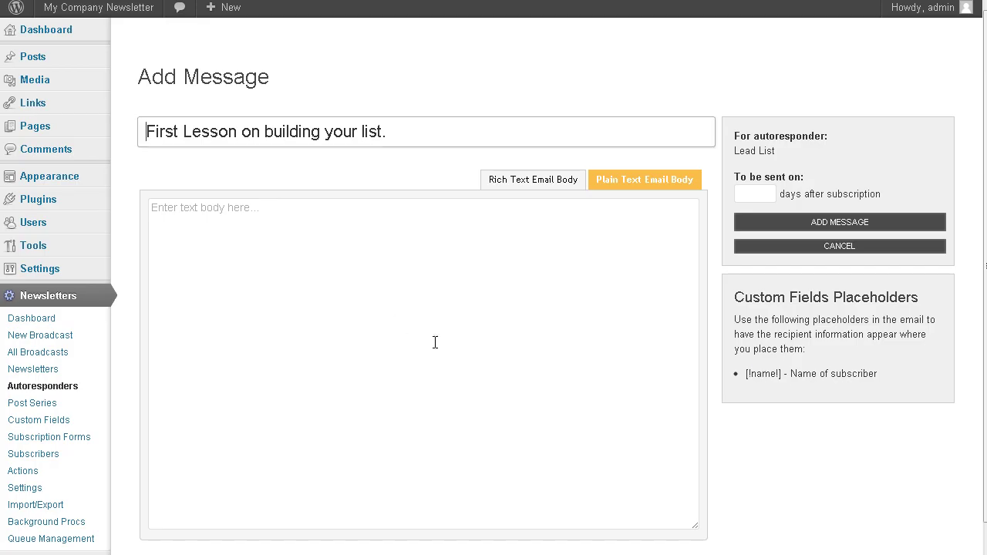
key("ctrl+v")
left_click(439, 396)
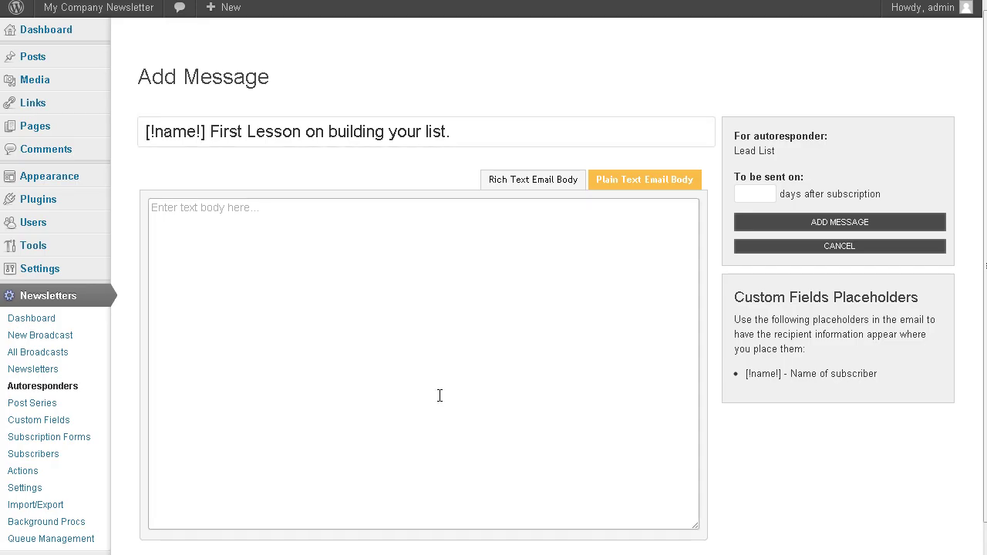
type("Hi")
type(" [!name!].  ")
type("Conten")
type("t.  ")
type("See you")
type(" ne")
type("xt time.")
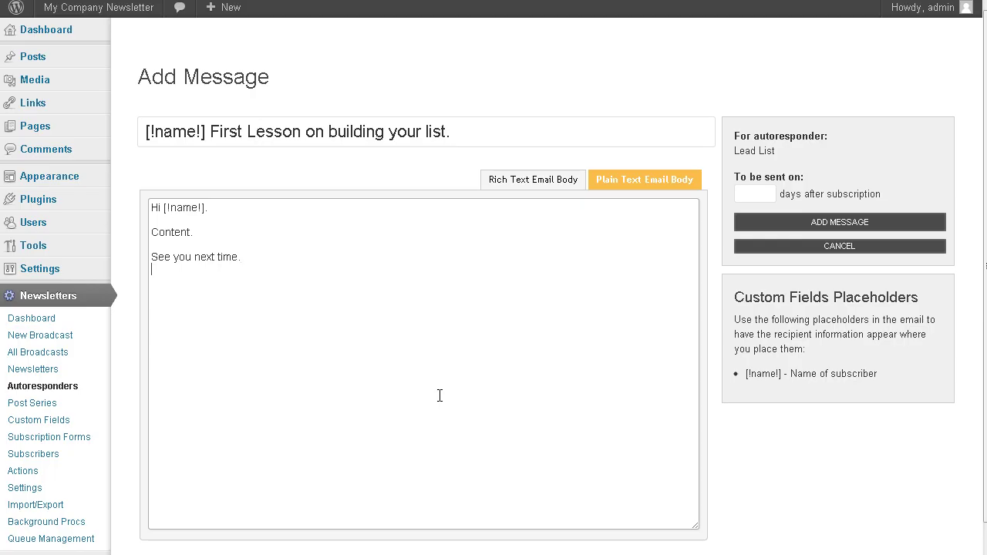
type("Yogi.")
Set the send day to 0 and add the message.
left_click(754, 194)
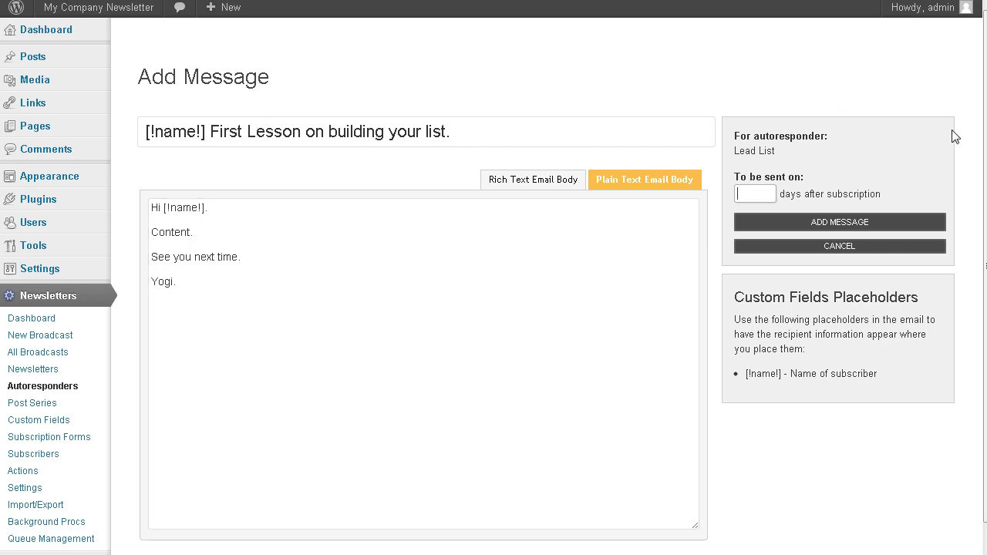
type("0")
left_click(845, 223)
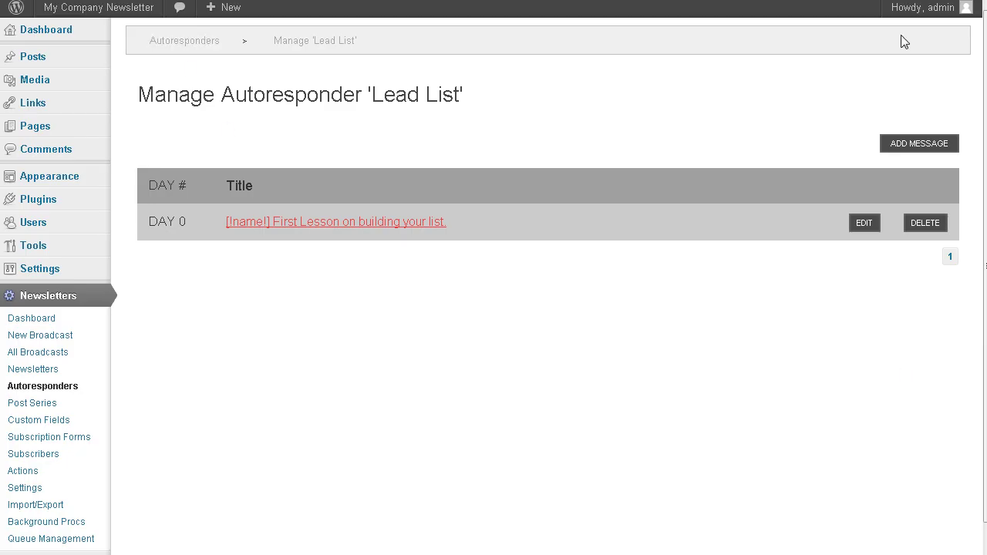
Open a fresh Add Message form for a second Lead List message.
left_click(917, 147)
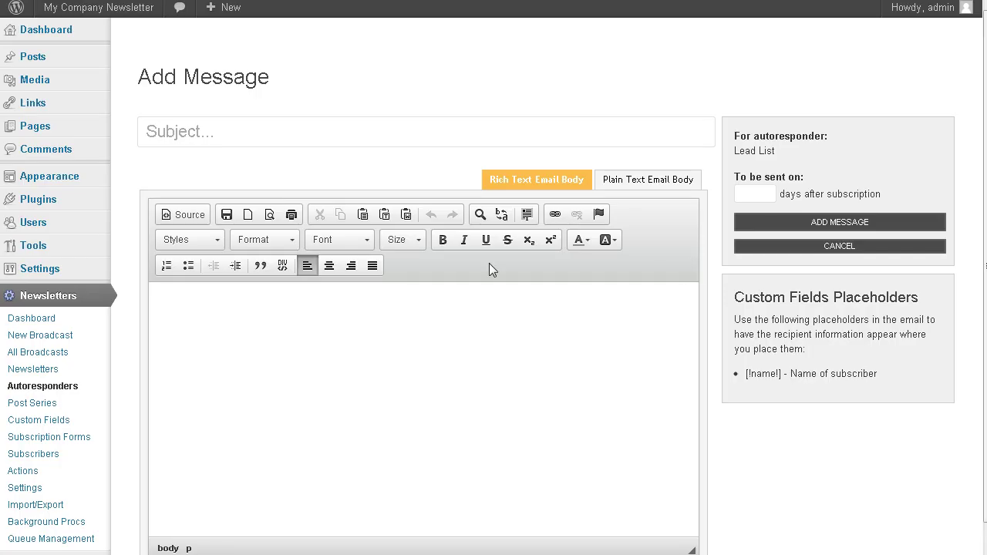
Set the second message's subject to '[!name!] Lesson 2 of the email series.' and use a plain-text body.
left_click(236, 124)
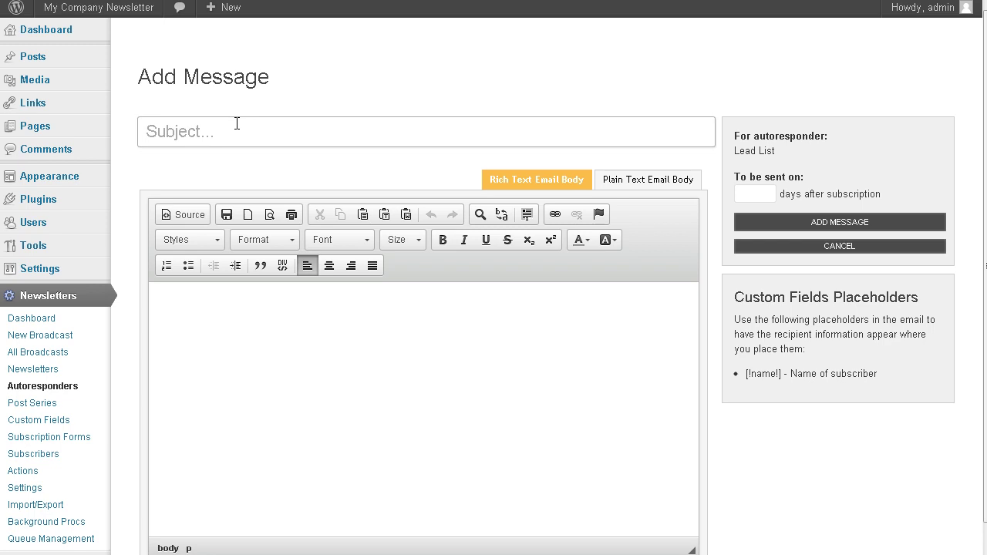
type("Lesson 2")
key("Left")
key("Home")
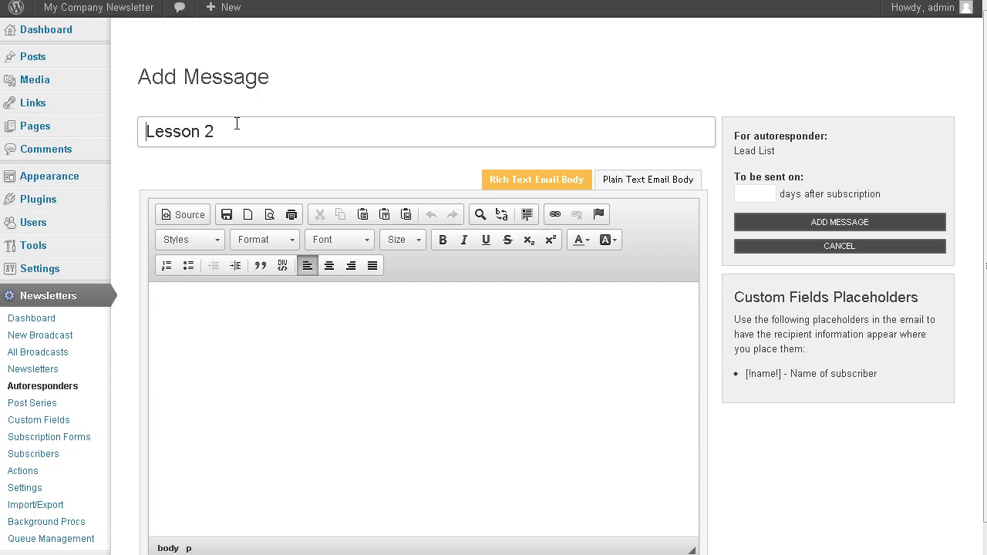
type("[!name!]")
left_click(289, 125)
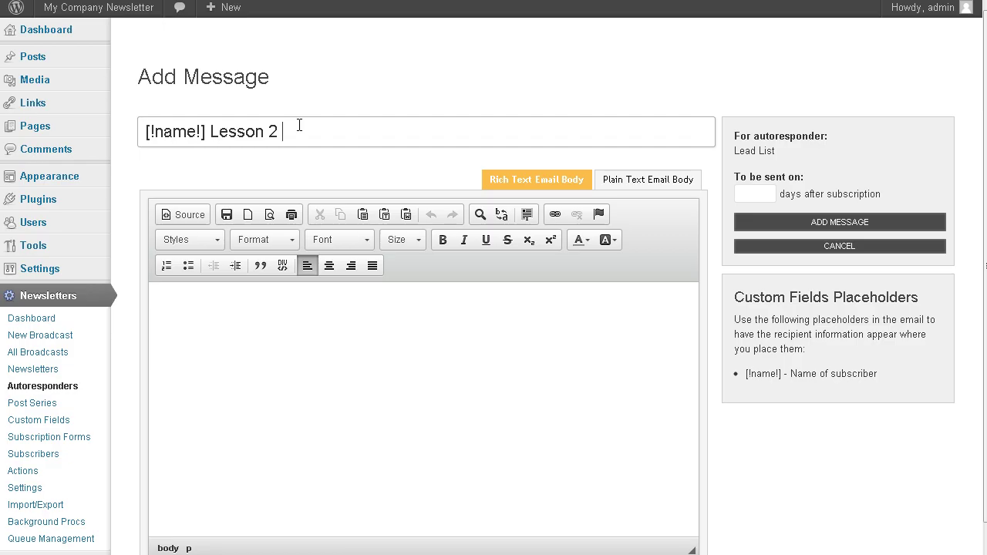
type("of the email series.")
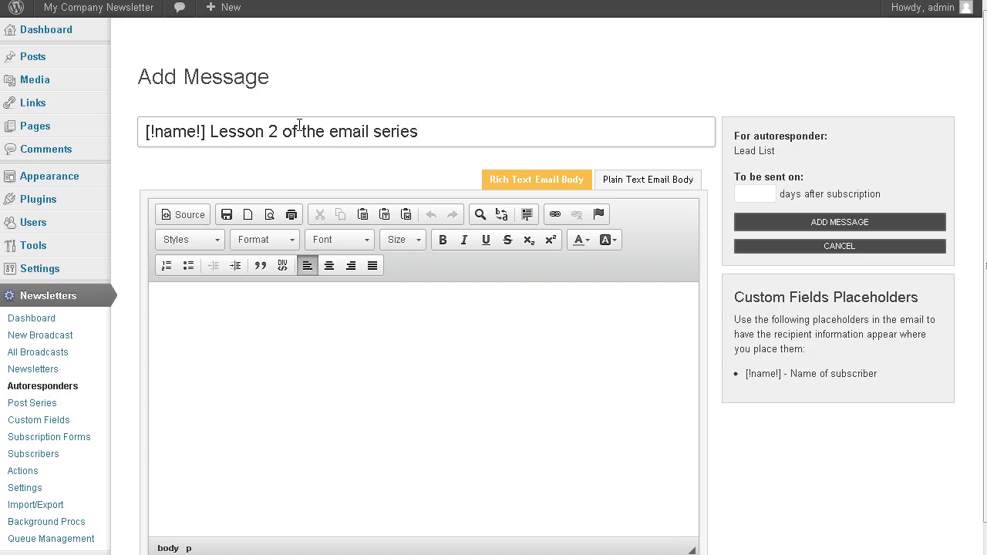
left_click(645, 180)
left_click(207, 243)
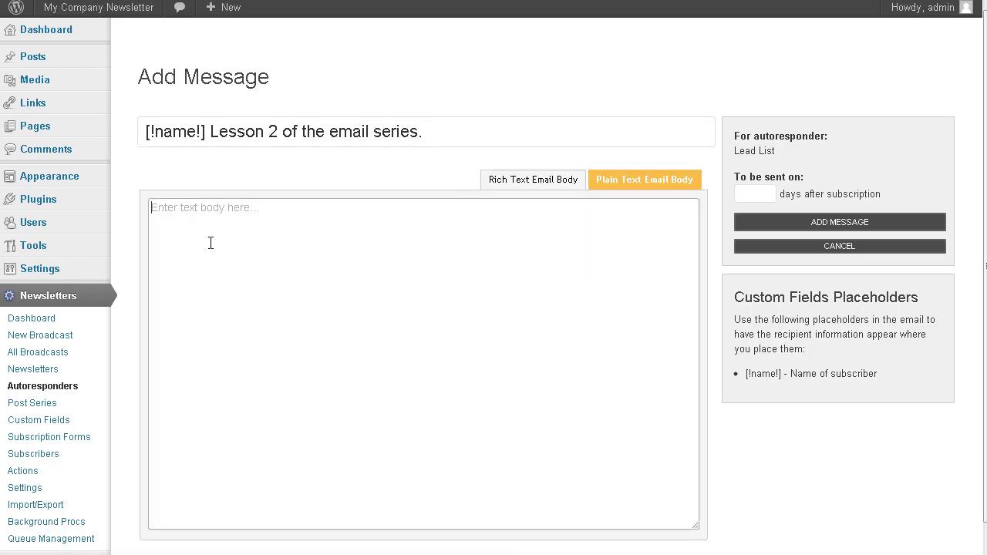
Write the body greeting 'Hi [!name!] Here ya go:' and begin the sign-off on a new line.
type("Hi")
type(" [!name!]  ")
type("Here ")
type("ya go")
type(":")
key("Return")
key("Return")
type("You")
key("BackSpace")
type("gi")
Schedule the message 3 days after subscription and add it to Lead List.
left_click(762, 195)
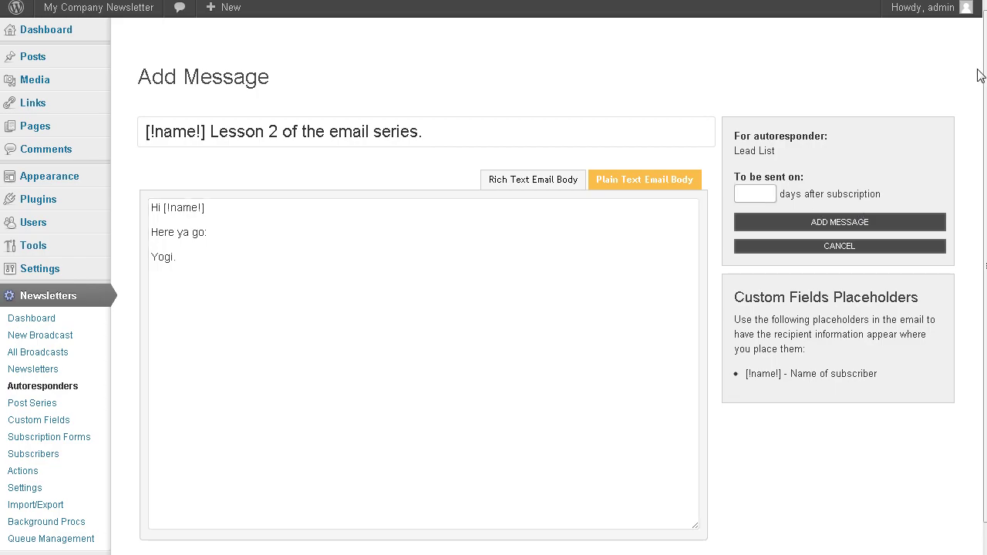
type("3")
left_click(858, 220)
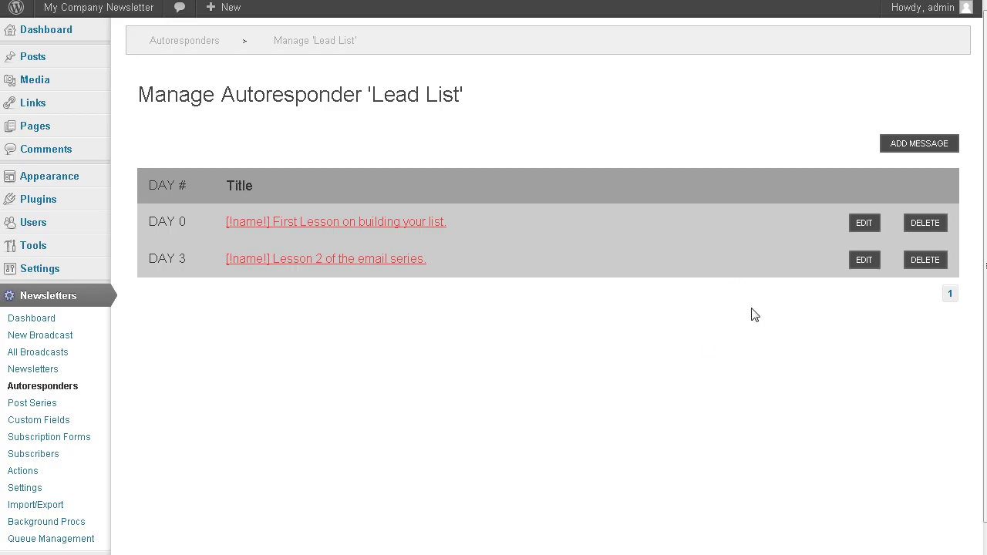
Scroll past the Day 0 and Day 3 messages and go to the Subscription Forms page.
scroll(755, 317, "down", 1)
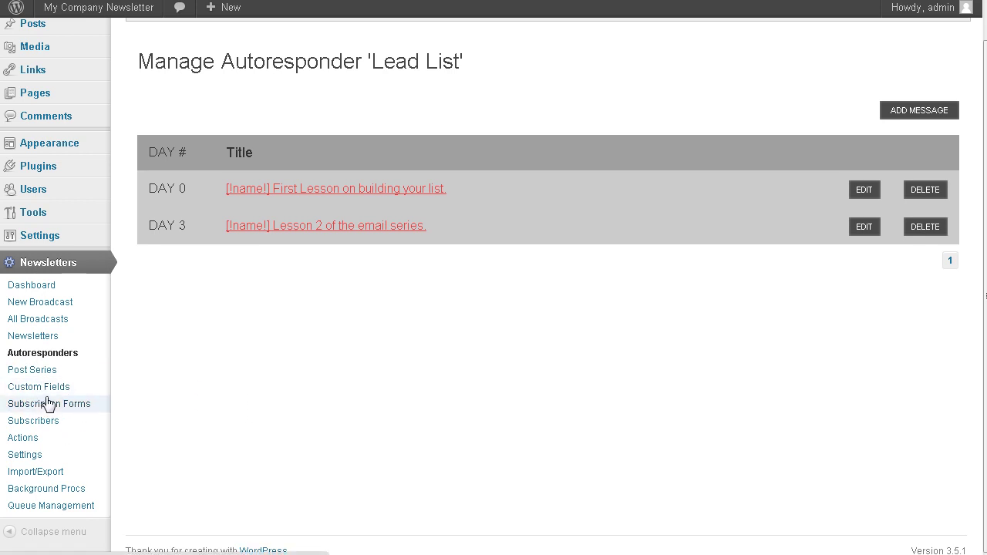
left_click(84, 411)
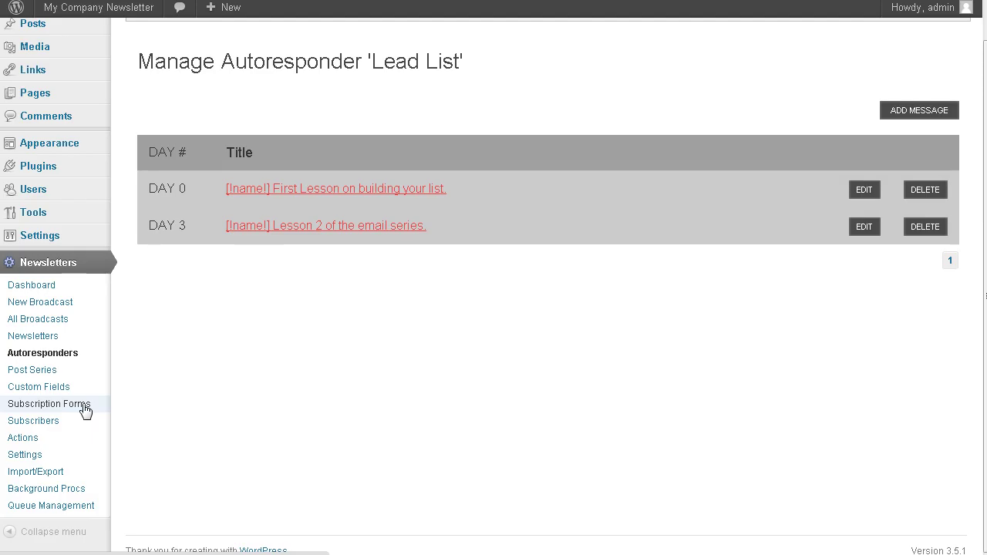